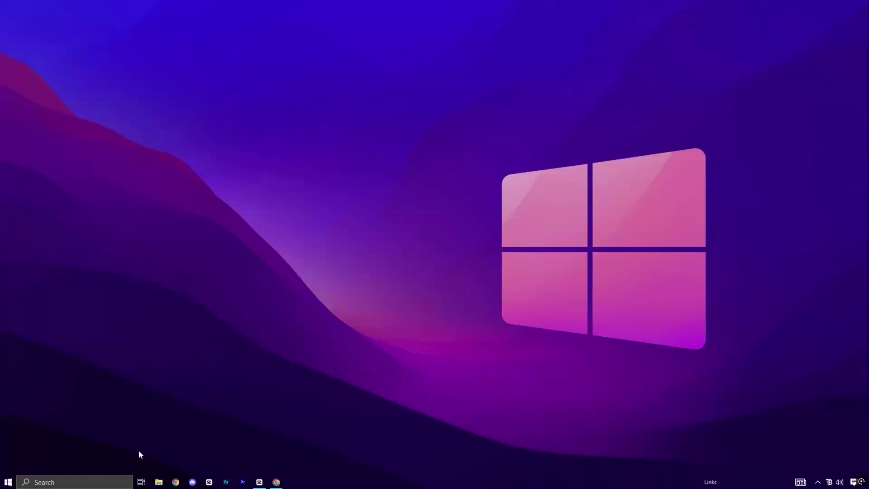
- Launch the Local Group Policy Editor by searching gpedit.msc
left_click(136, 481)
type("gpedit.msc")
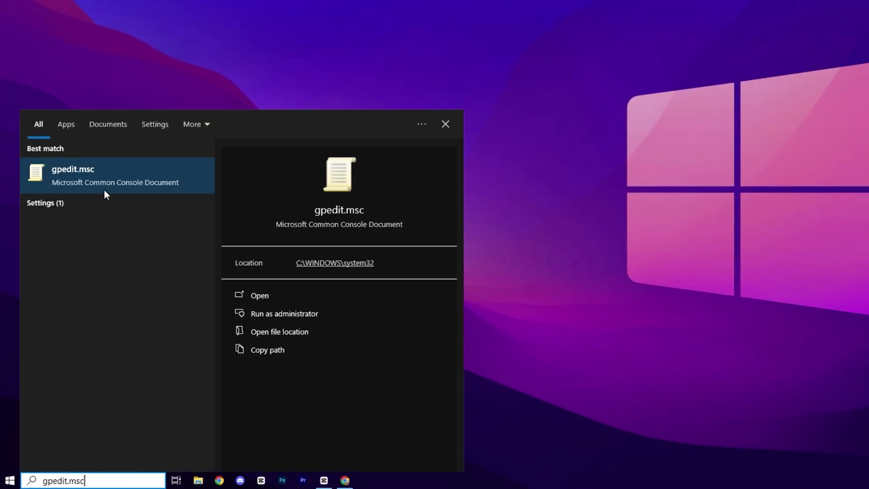
left_click(104, 190)
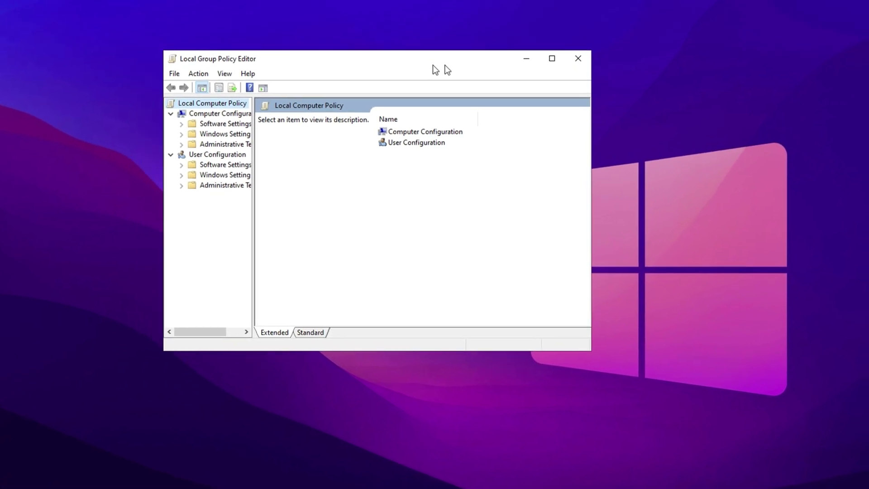
left_click_drag(435, 69, 543, 71)
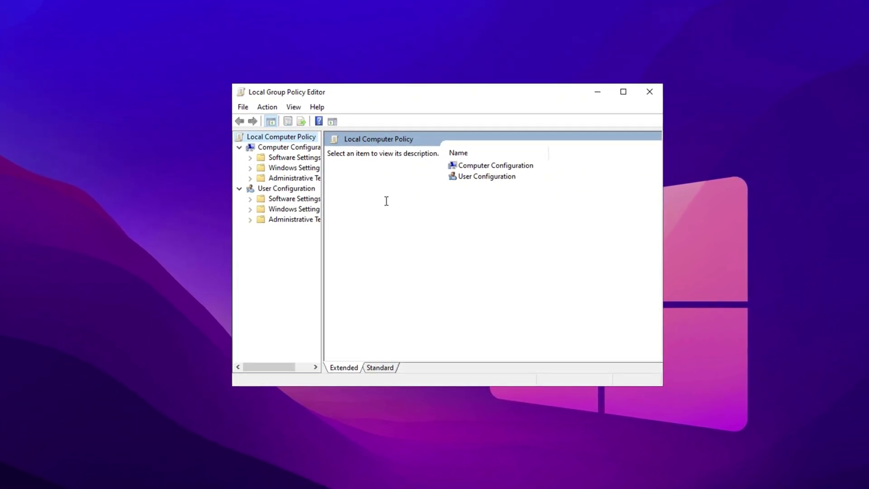
- Navigate to Computer Configuration > Administrative Templates > System > Power Management > Power Throttling Settings
left_click(299, 150)
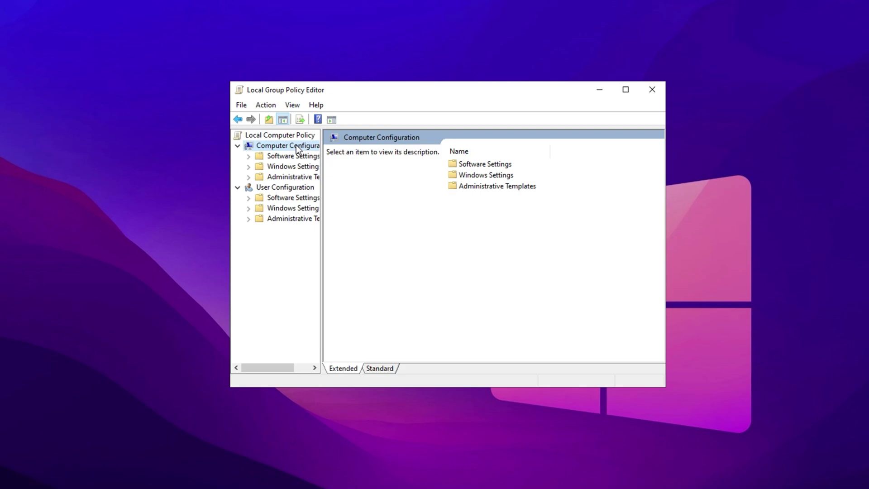
double_click(480, 185)
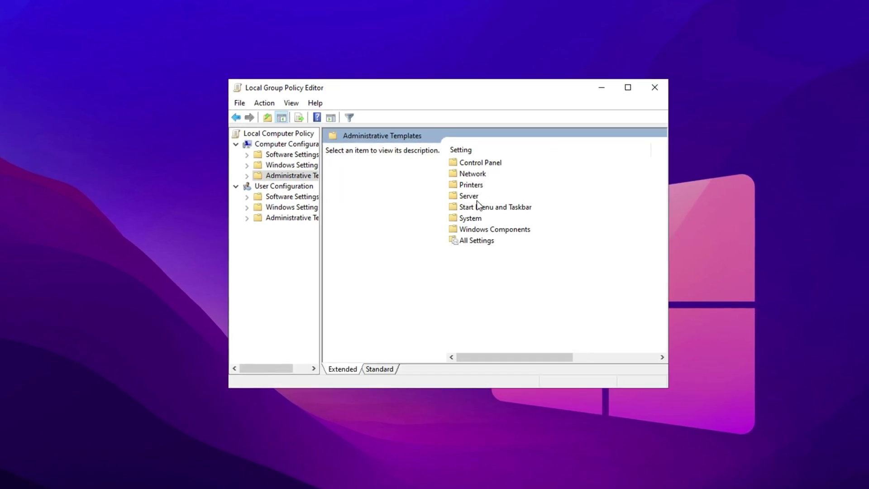
double_click(469, 220)
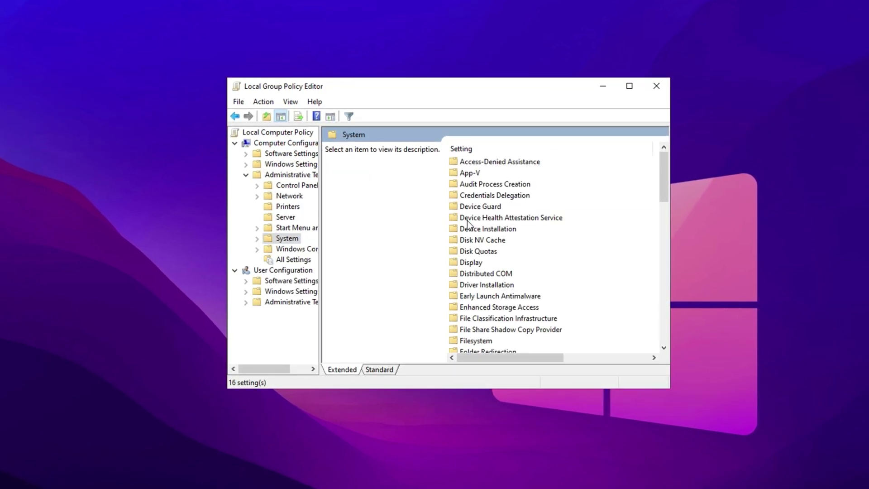
scroll(473, 231, "down", 7)
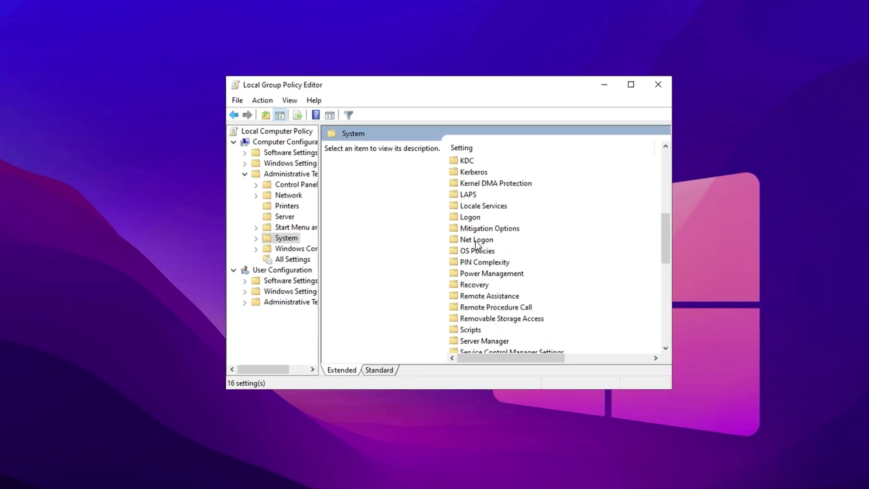
left_click(482, 272)
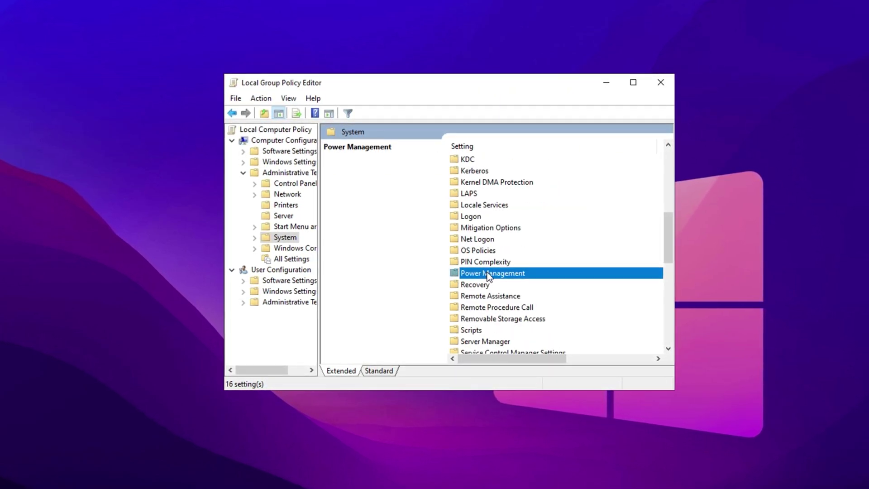
double_click(487, 272)
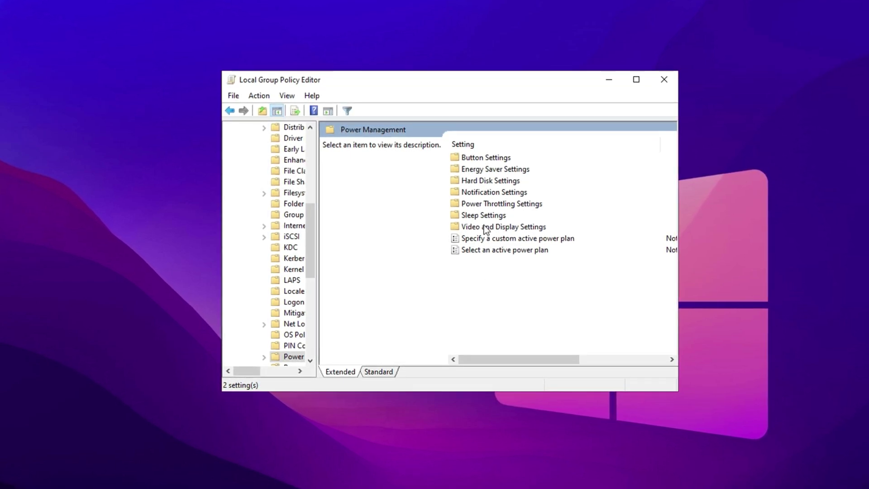
double_click(498, 204)
- Set the Turn off Power Throttling policy to Enabled and apply it
left_click(497, 157)
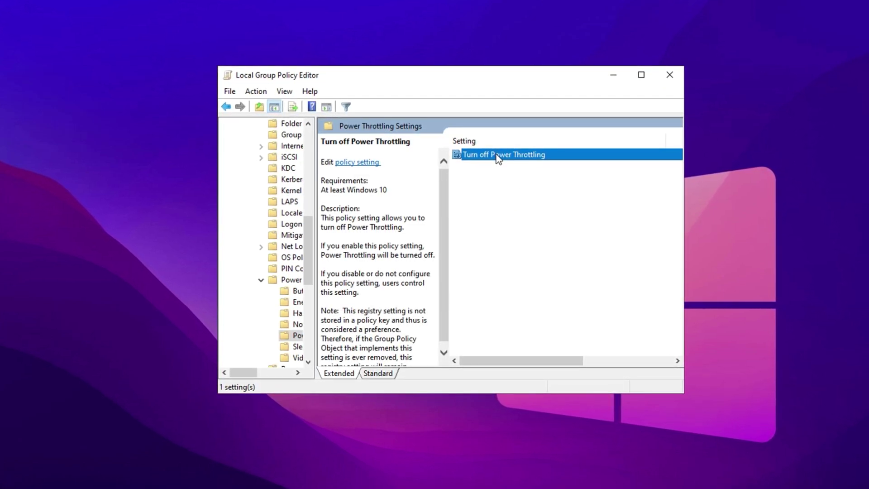
double_click(498, 159)
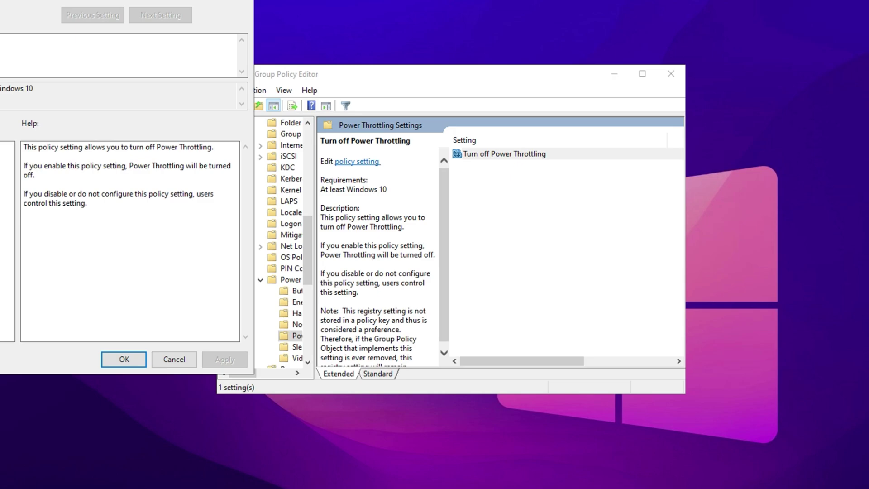
left_click_drag(46, 8, 460, 87)
left_click(293, 149)
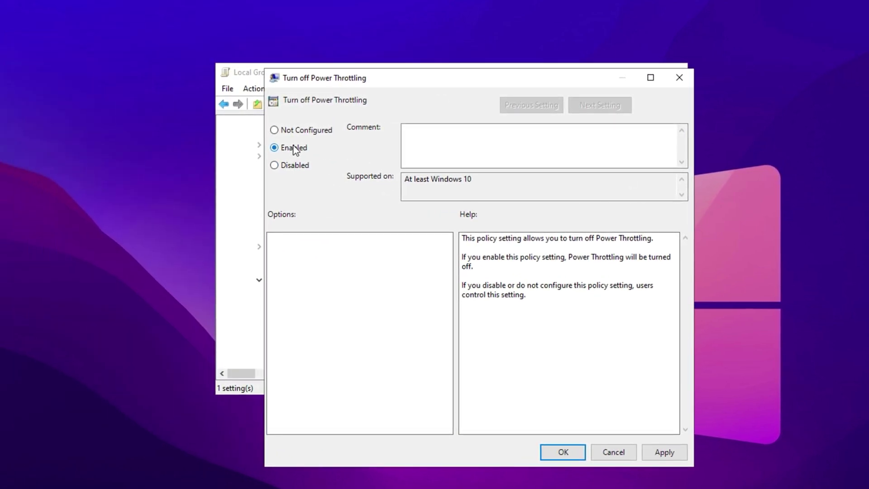
left_click(664, 452)
left_click(563, 454)
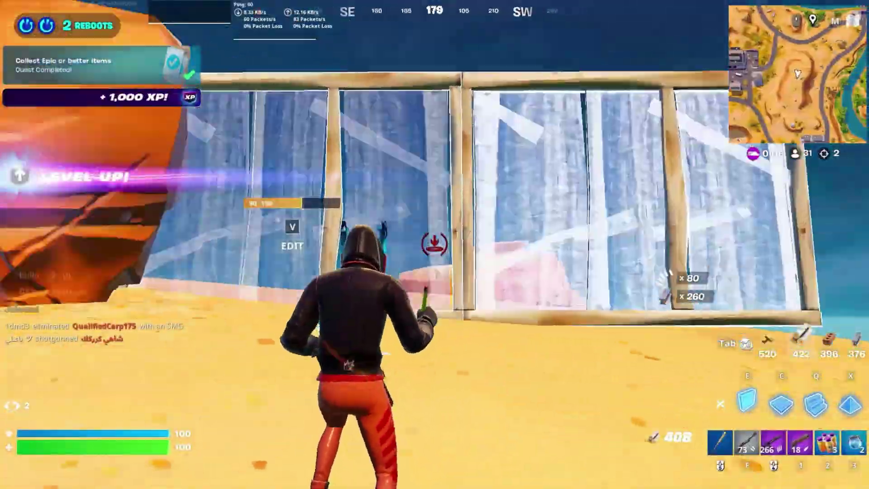
key("w")
left_click(435, 244)
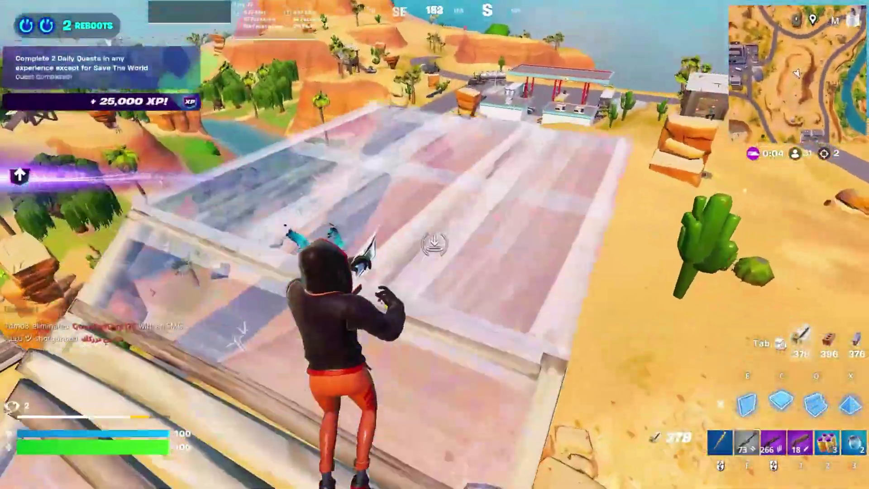
key("w")
left_click(435, 244)
left_click(435, 244)
- Launch Performance Monitor by searching 'per'
key("1")
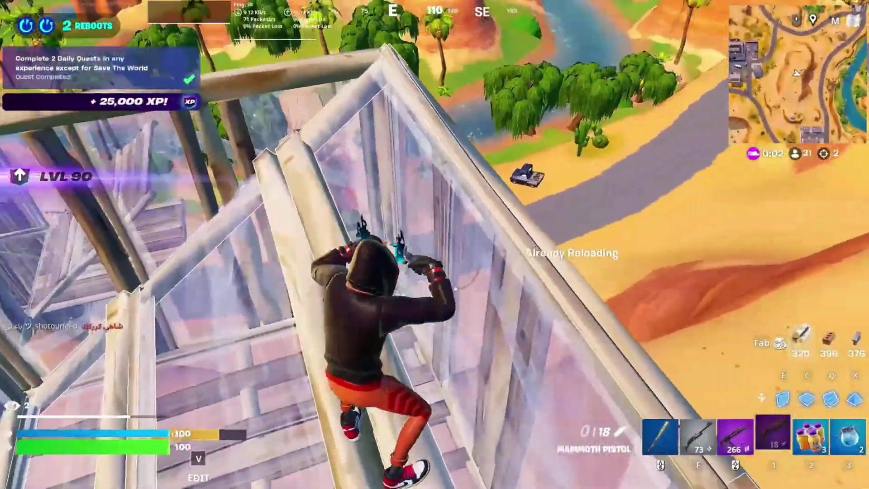
key("r")
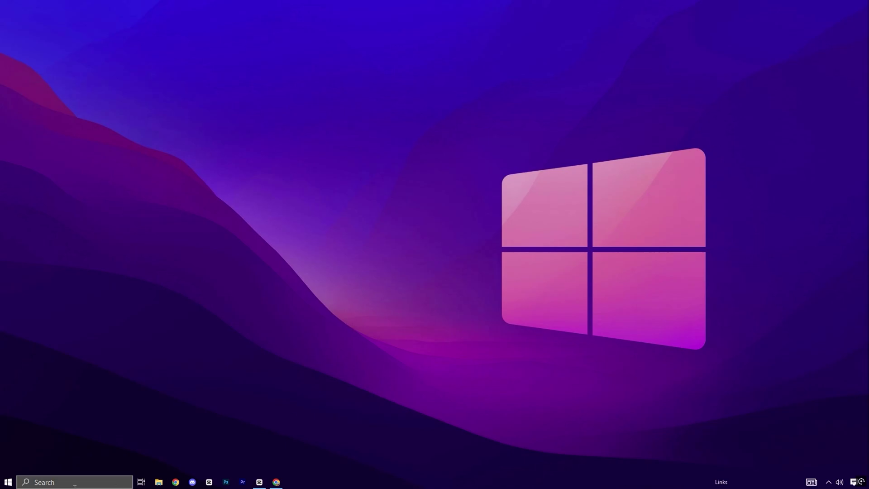
left_click(68, 480)
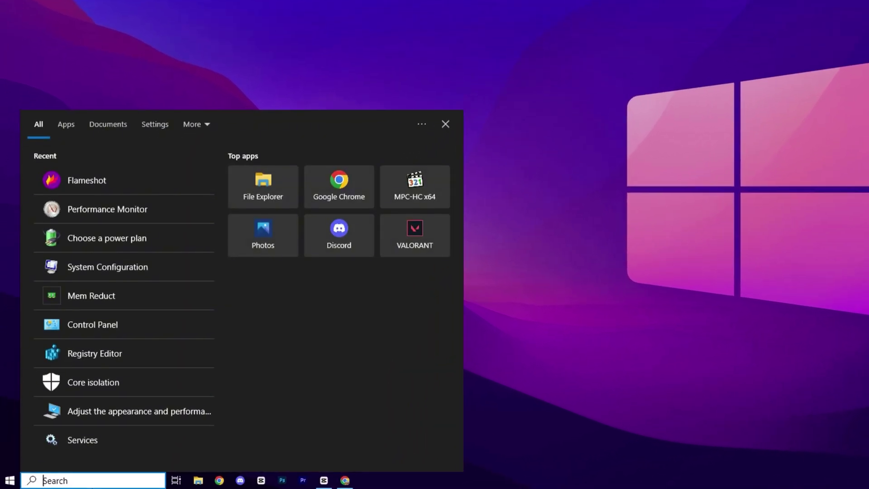
type("per")
left_click(153, 172)
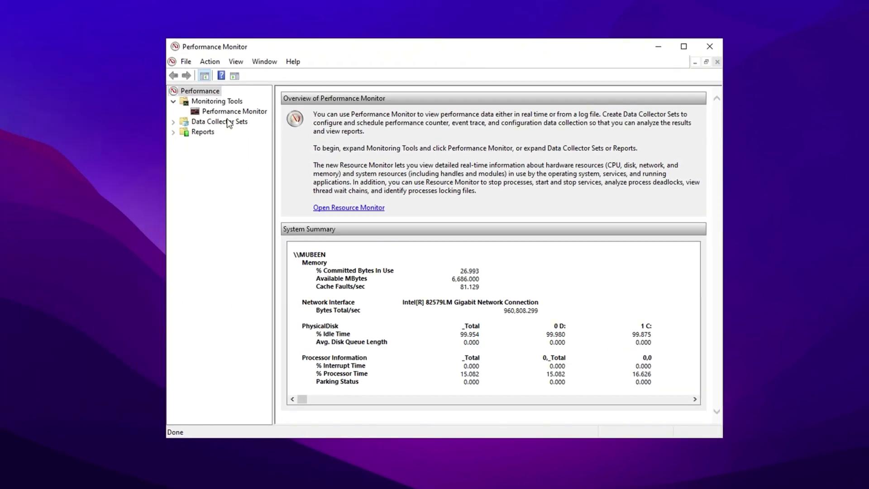
- Create a new User Defined data collector set and advance the wizard to the performance counters page
double_click(228, 122)
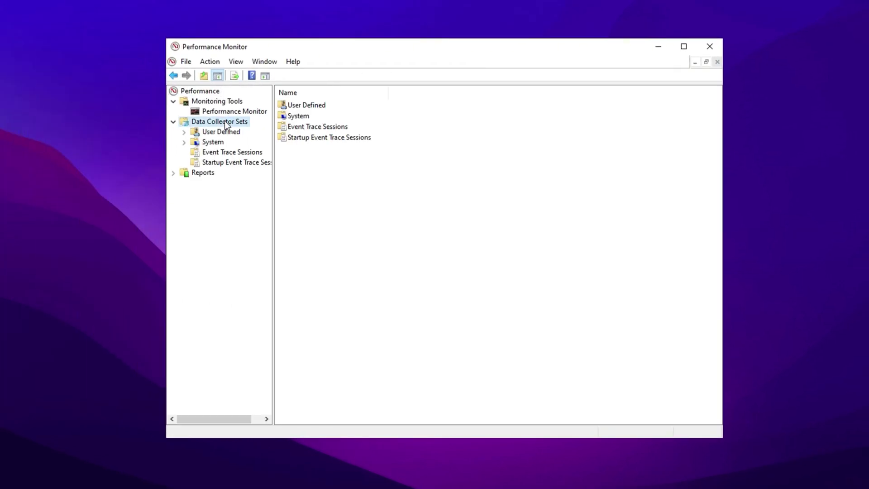
left_click(231, 132)
right_click(367, 130)
mouse_move(383, 134)
left_click(505, 137)
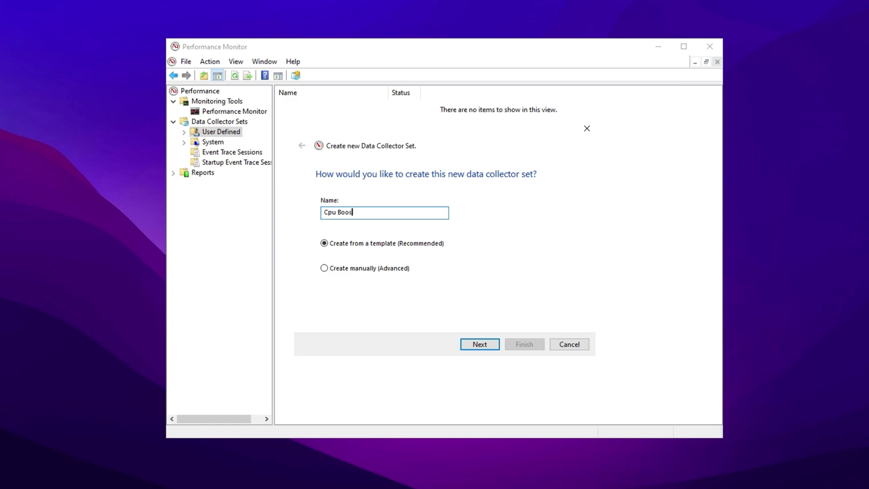
left_click(476, 342)
left_click(479, 345)
- Add the processor instance 7 counter and finish creating the Cpu Boost collector set
left_click(501, 211)
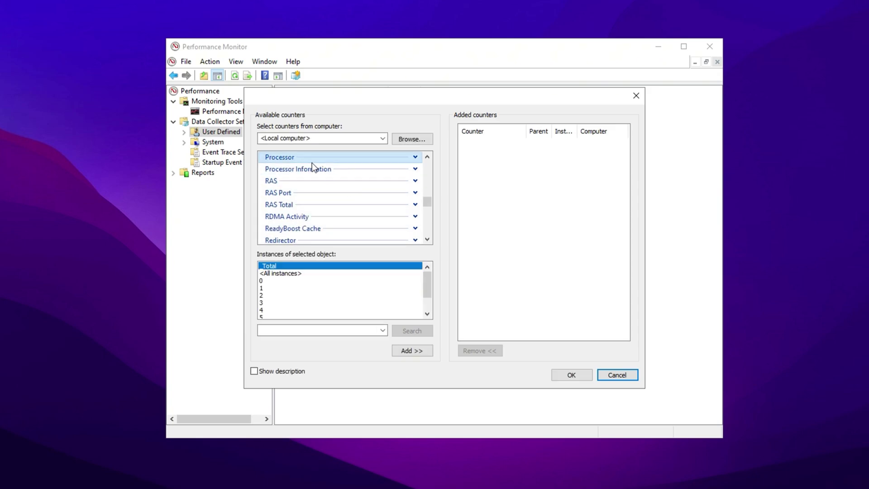
scroll(302, 303, "down", 1)
left_click(272, 311)
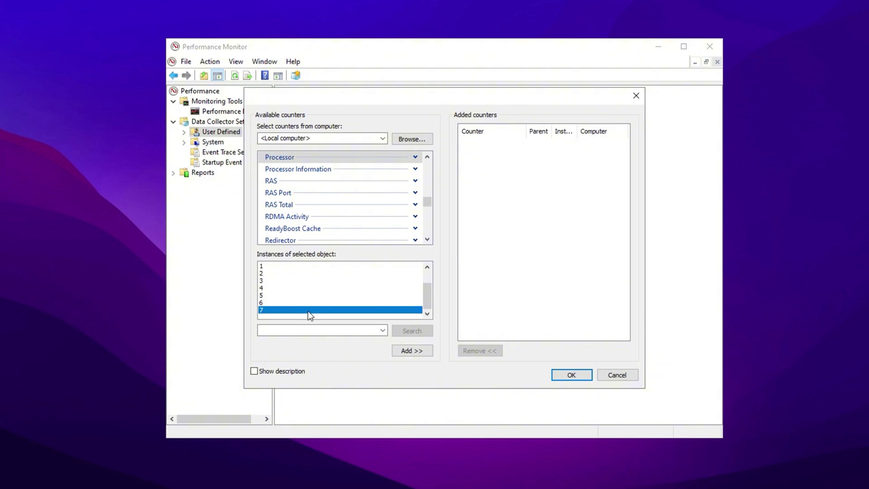
left_click(571, 376)
left_click(520, 349)
- Start the Cpu Boost collector set under User Defined
left_click(306, 105)
double_click(218, 132)
left_click(227, 144)
right_click(226, 145)
left_click(254, 150)
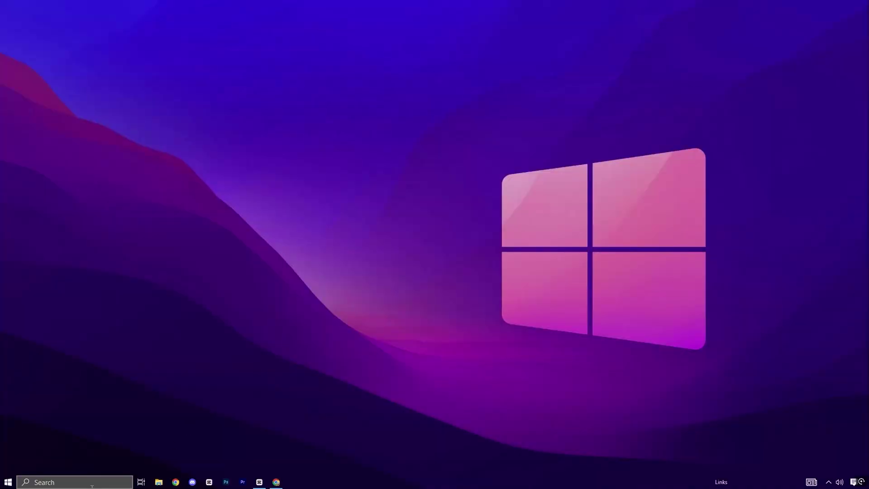
- Select High performance in Choose a power plan and open its Change plan settings page
key("super+s")
type("pow")
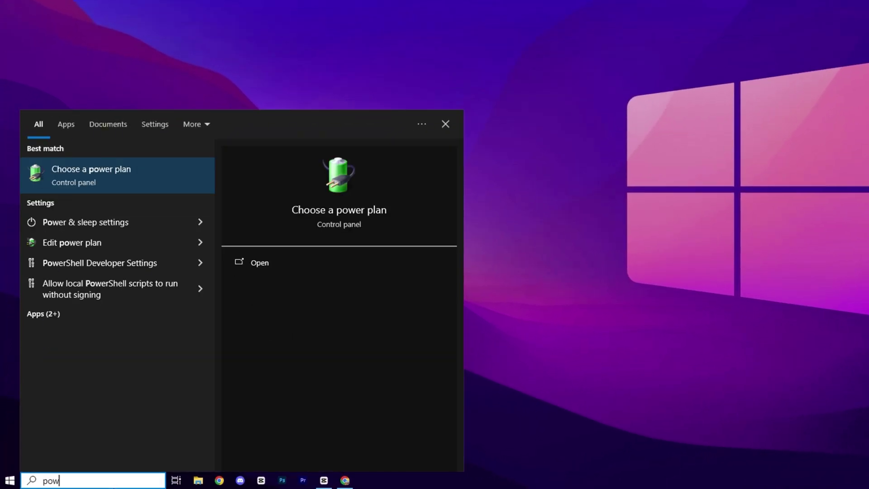
type("er")
left_click(134, 176)
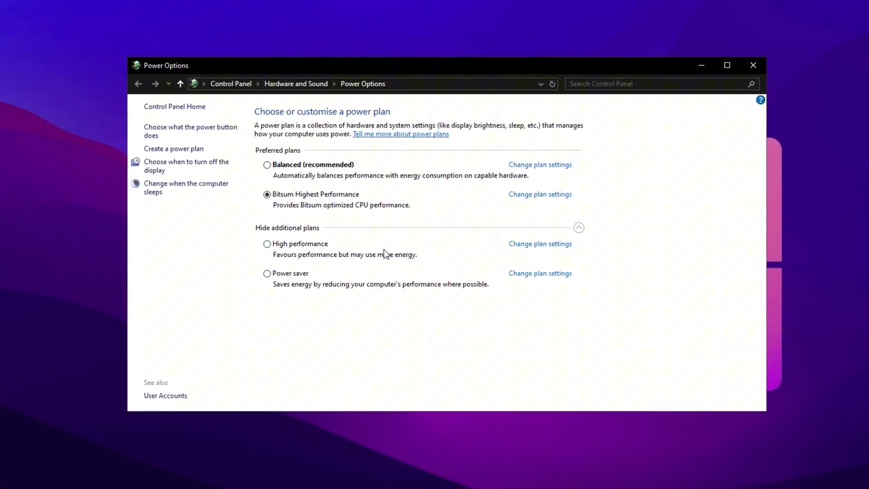
left_click(278, 248)
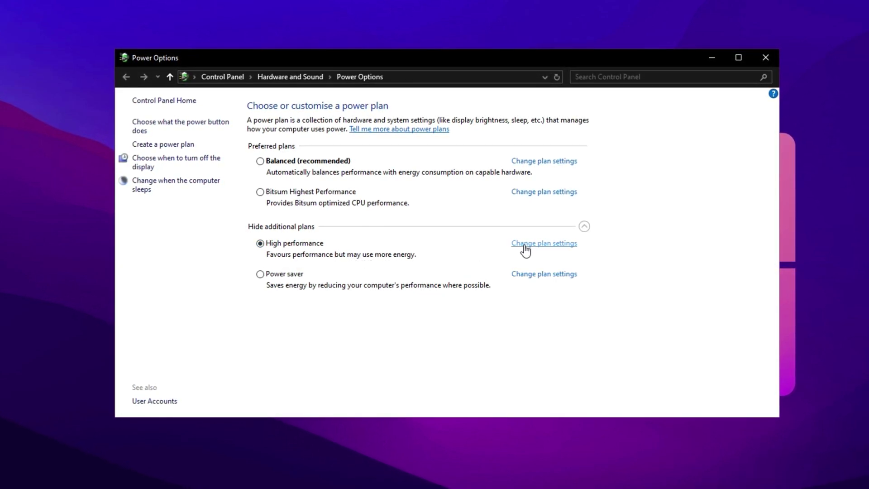
left_click(525, 247)
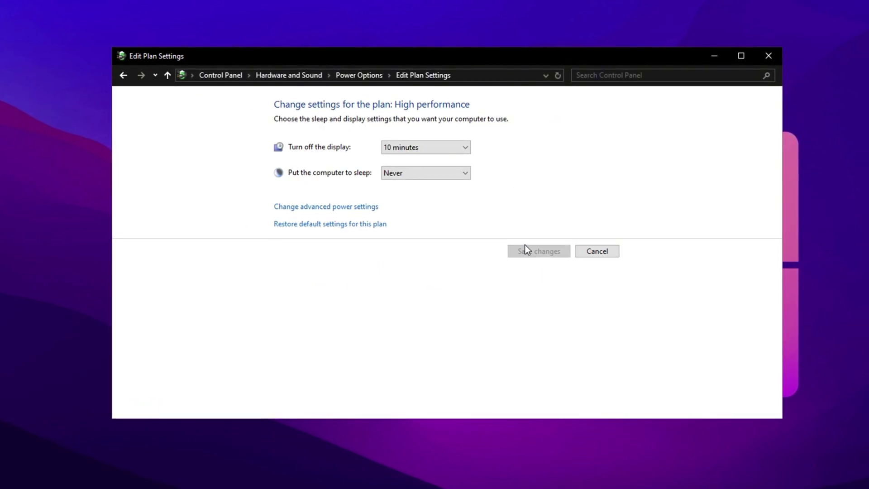
- In advanced power settings, keep PCI Express Link State Power Management set to Off
left_click(331, 207)
left_click_drag(133, 85, 416, 110)
scroll(393, 231, "down", 1)
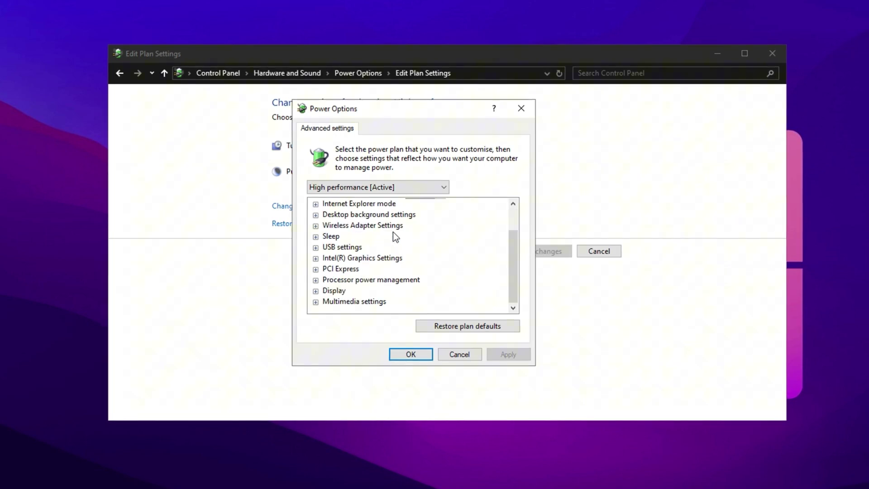
left_click(336, 268)
double_click(336, 270)
double_click(364, 281)
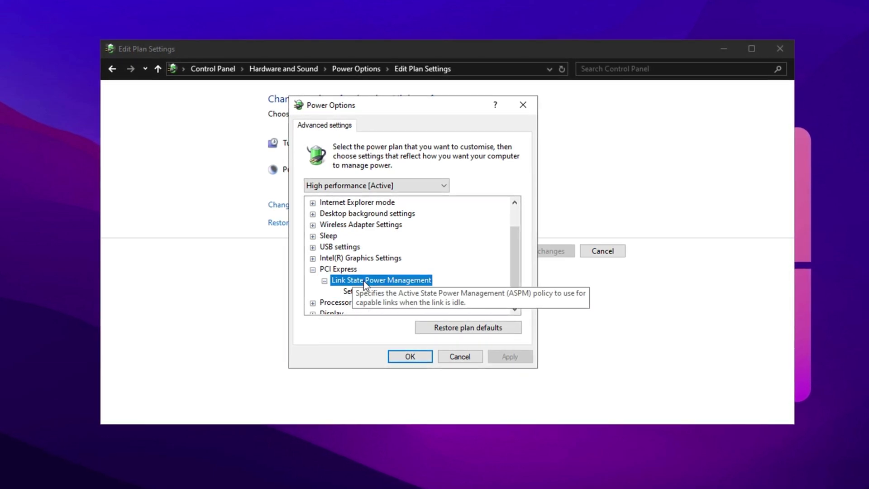
scroll(403, 281, "down", 1)
left_click(378, 269)
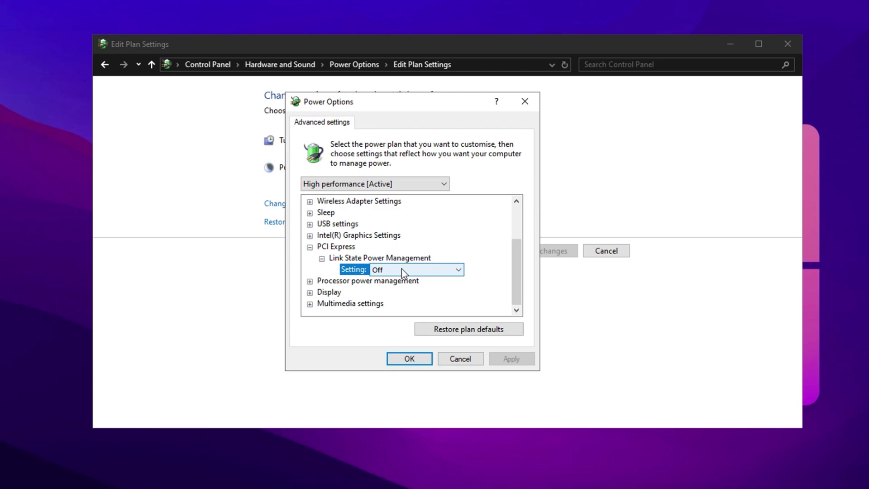
left_click(414, 269)
left_click(415, 268)
- Check the core parking minimum cores and over-utilisation threshold values under Processor power management
double_click(374, 280)
left_click(405, 259)
double_click(404, 259)
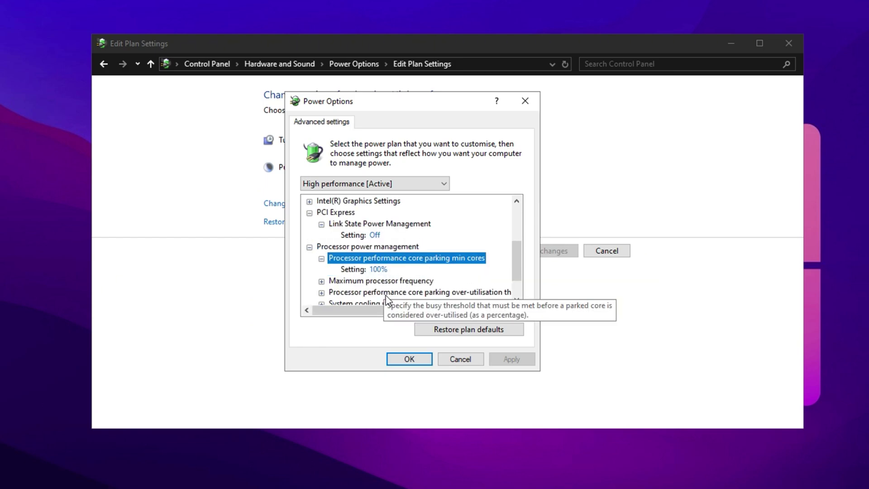
double_click(386, 296)
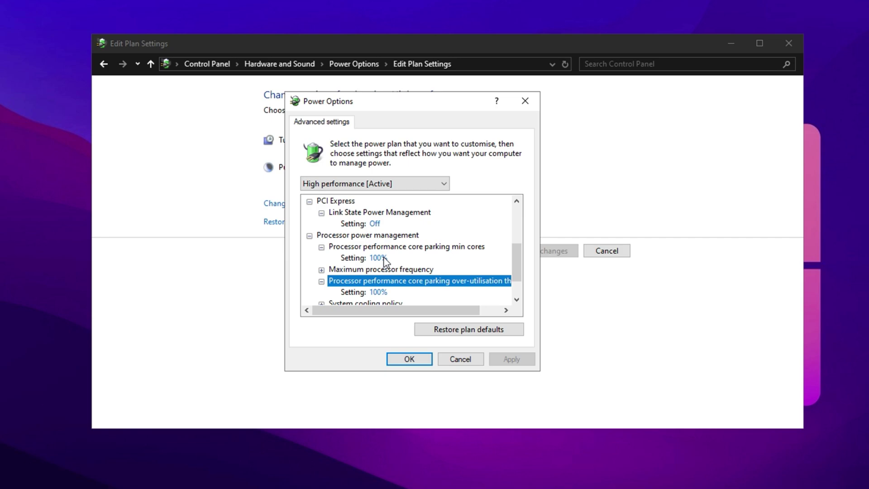
- Set System cooling policy to Active, save the plan, and close the editor
left_click(374, 270)
double_click(374, 270)
left_click(384, 283)
left_click(410, 360)
left_click(789, 41)
- Open the CPU Optimization folder inside the Best CPU Optimization Pack
left_click(432, 285)
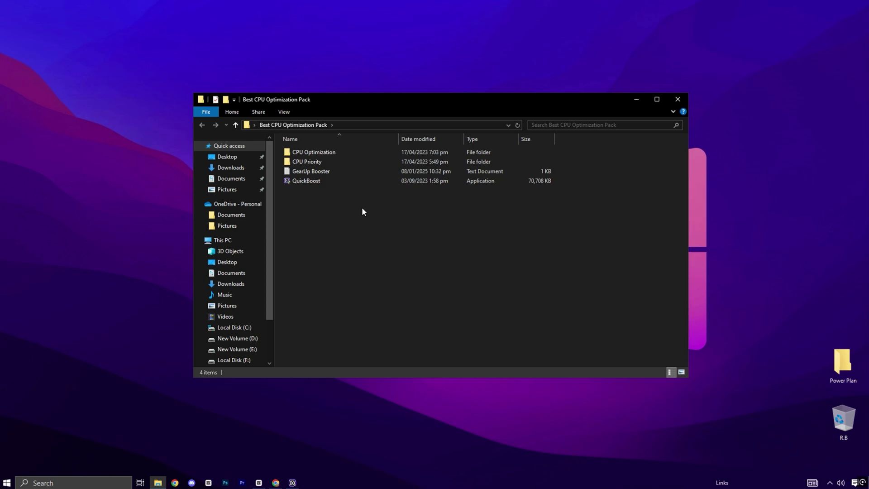
double_click(342, 154)
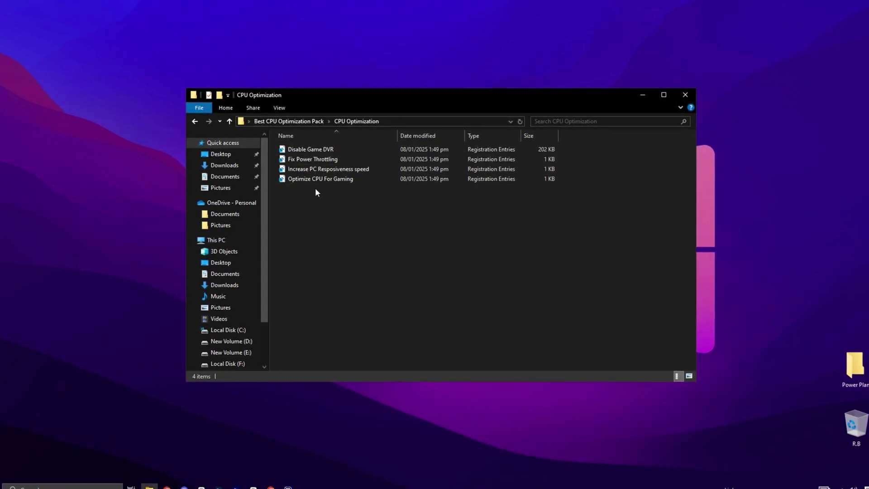
- Merge Intel Priority.reg from CPU Priority > INTEL, confirming the UAC and Registry Editor prompts
left_click(290, 122)
double_click(314, 156)
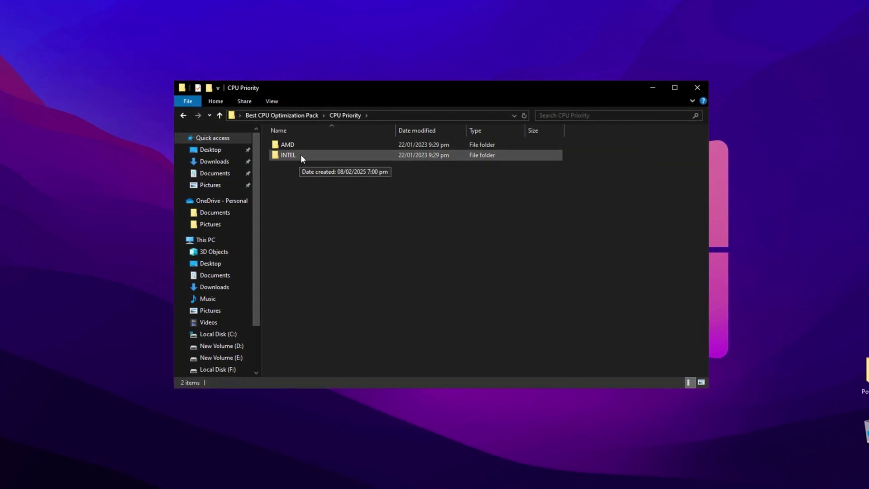
double_click(301, 155)
double_click(302, 145)
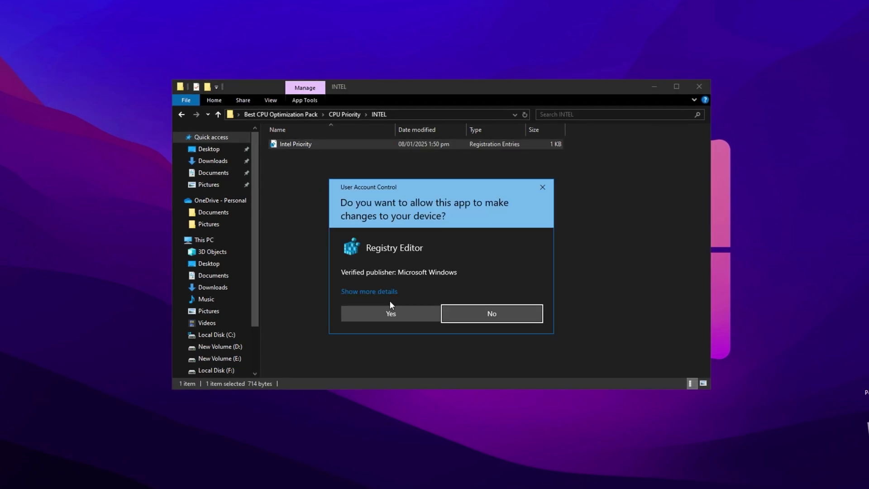
left_click(390, 312)
left_click(508, 257)
left_click(545, 242)
left_click(323, 179)
- Launch QuickBoost from the Best CPU Optimization Pack folder
left_click(283, 112)
left_click(287, 173)
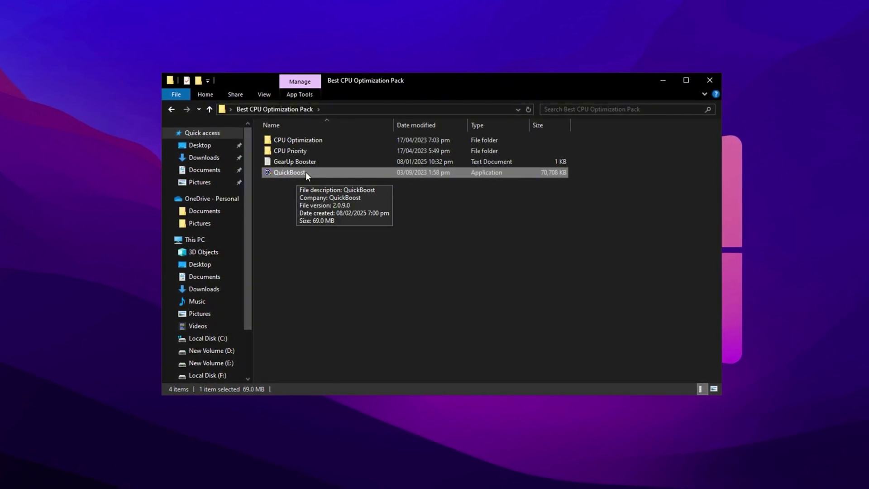
double_click(298, 176)
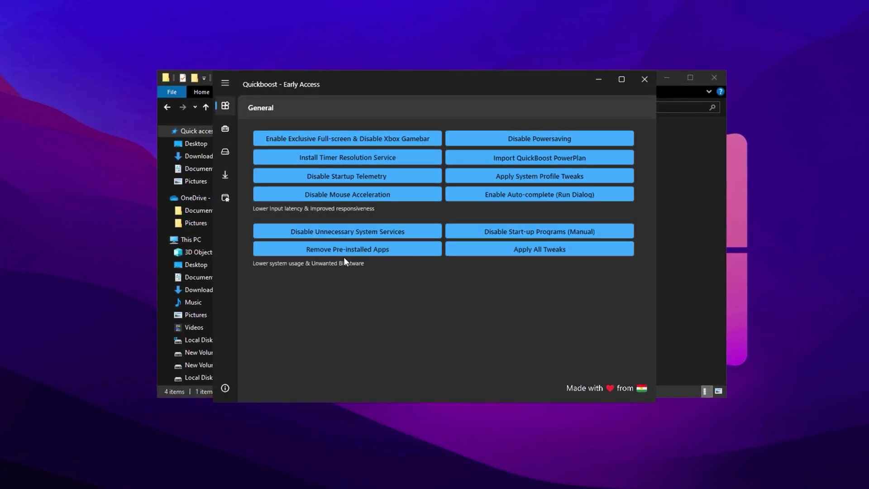
- Look through QuickBoost's Advanced, Clean-up, Downloads and Windows pages, then open Disable Start-up Programs from General
left_click(225, 128)
left_click(224, 151)
left_click(224, 175)
left_click(223, 198)
left_click(223, 105)
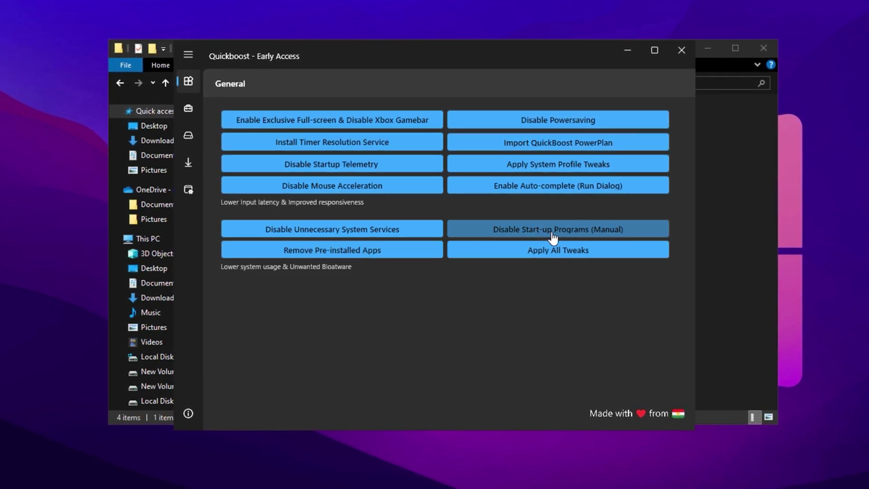
left_click(552, 232)
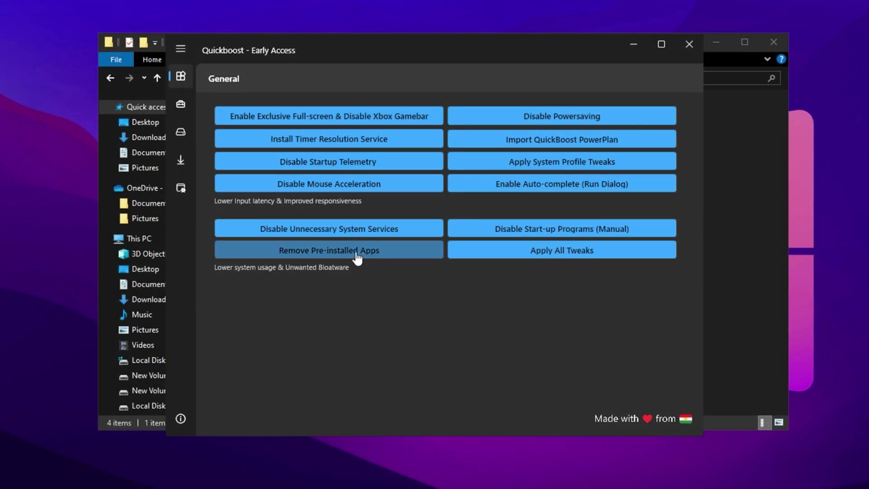
- Show QuickBoost's Advanced page with Memory Tweaks, BCD Tweaks and GPU preemption options
left_click(181, 104)
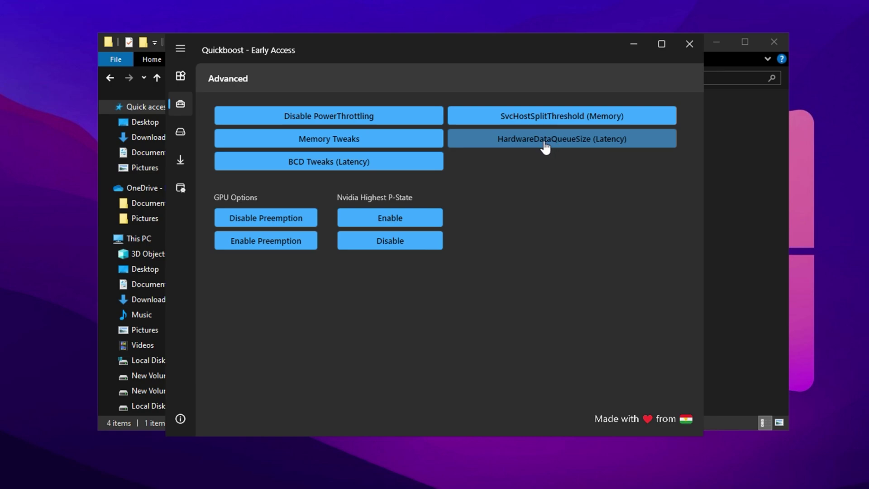
- On the Clean-up page, run Clean all Log Files and Clean All Temporary Files
left_click(180, 132)
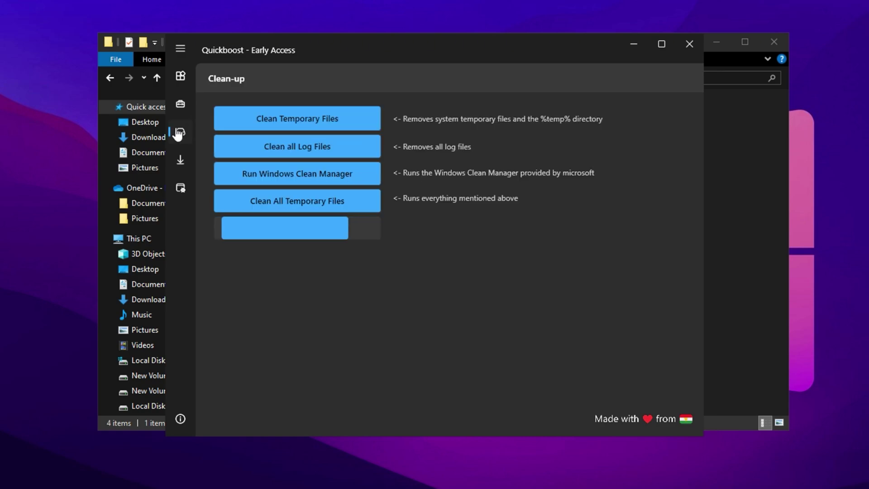
left_click(306, 156)
left_click(299, 204)
left_click(326, 203)
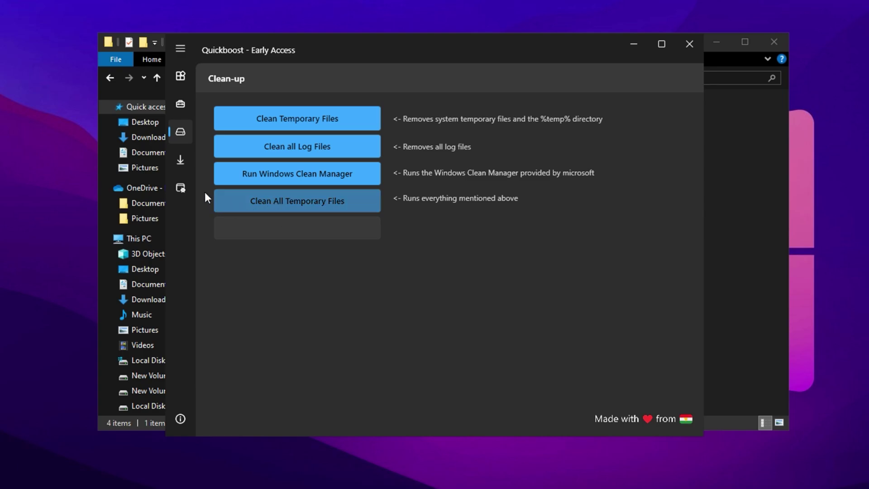
- Review QuickBoost's Windows options for Explorer, settings and taskbar, then return to the General tweaks
left_click(181, 188)
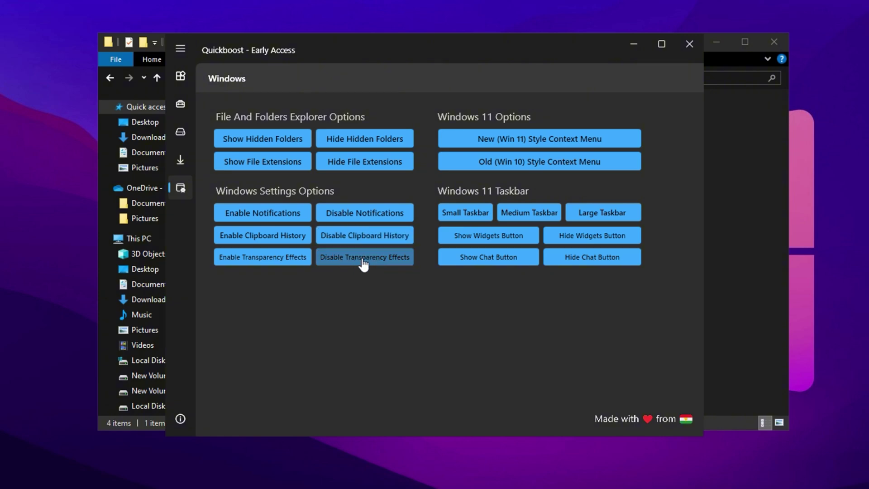
left_click(189, 82)
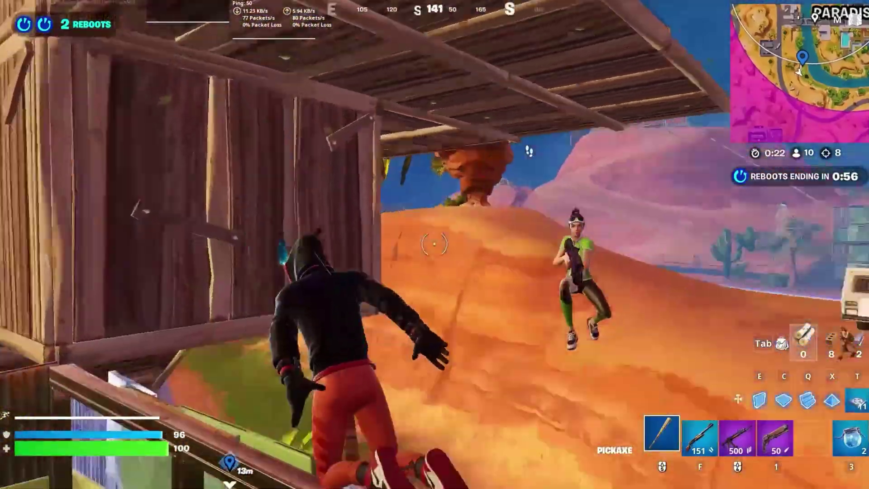
- Eliminate the enemy with the Pump Shotgun, reload and pick up the Grappler
key("f")
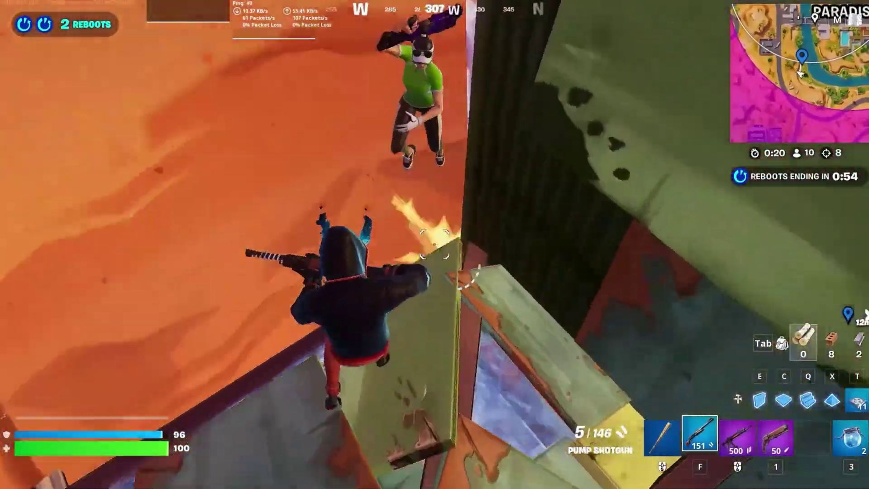
left_click(434, 244)
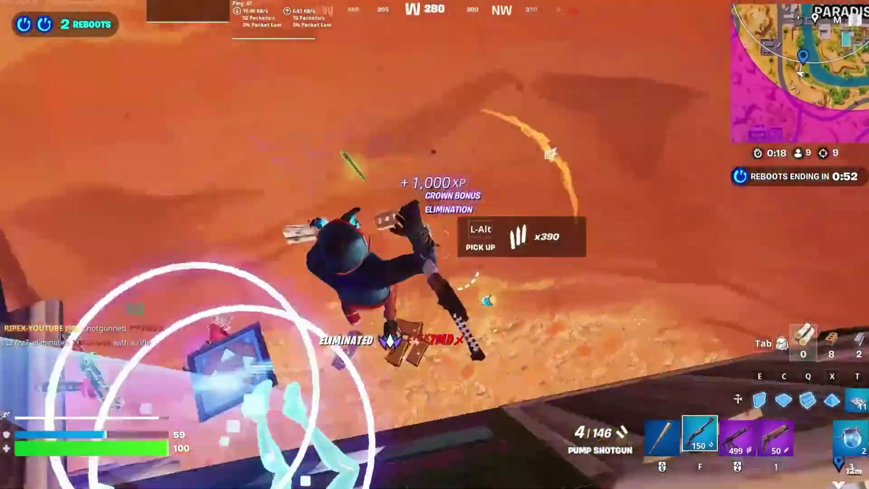
key("r")
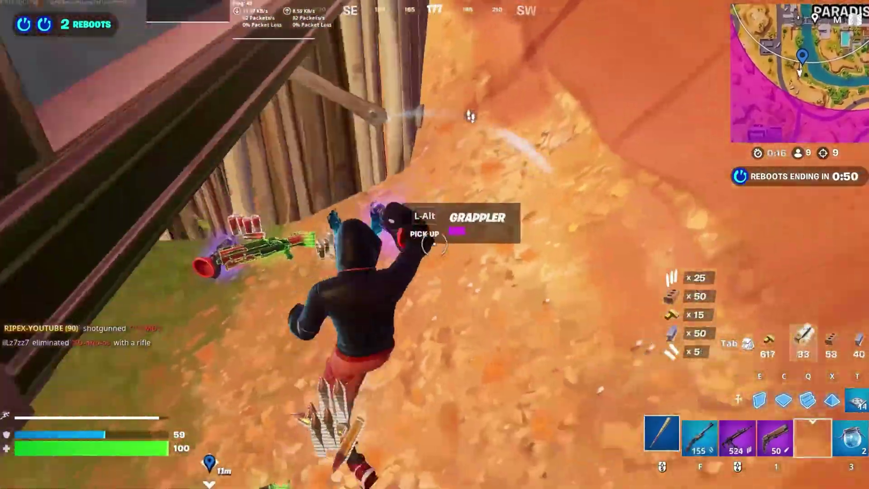
key("alt")
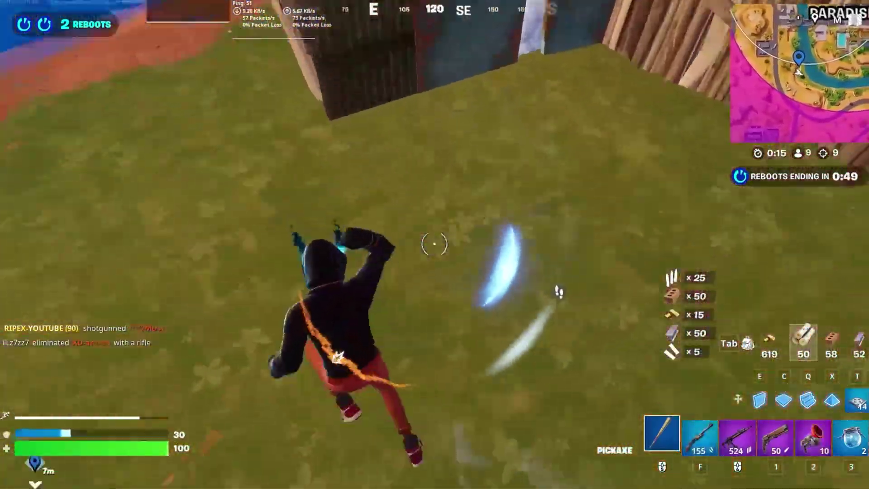
- Build wooden and brick walls and a brick roof around the player
key("e")
left_click(434, 244)
key("x")
left_click(435, 244)
key("1")
key("e")
left_click(435, 245)
- Highlight the GearUp Booster download link in Notepad, launch GearUp Booster and glance at its account panel
key("v")
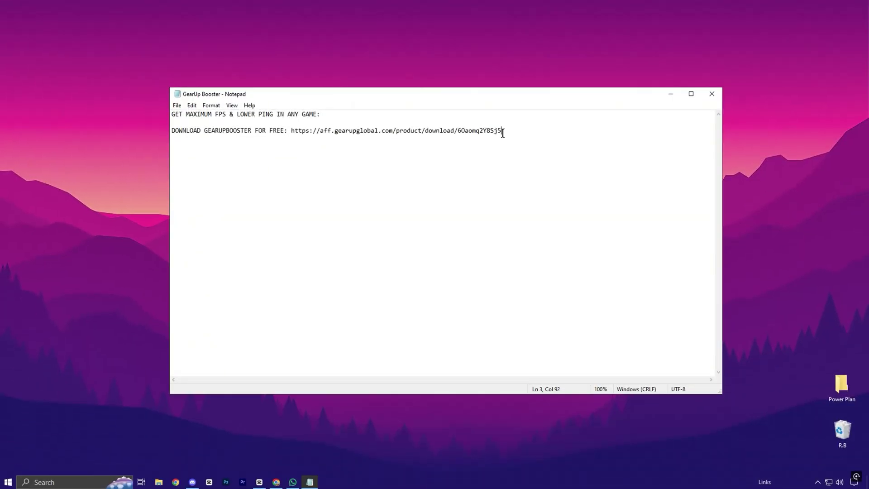
left_click_drag(503, 132, 302, 135)
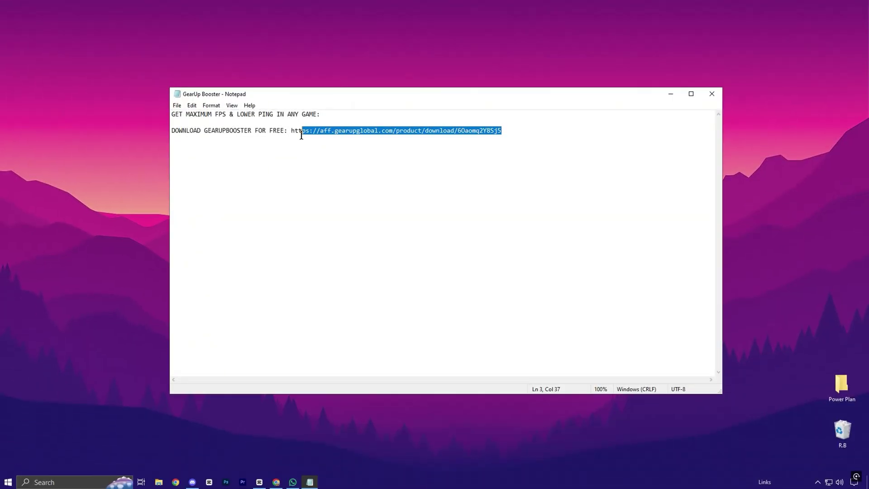
double_click(413, 213)
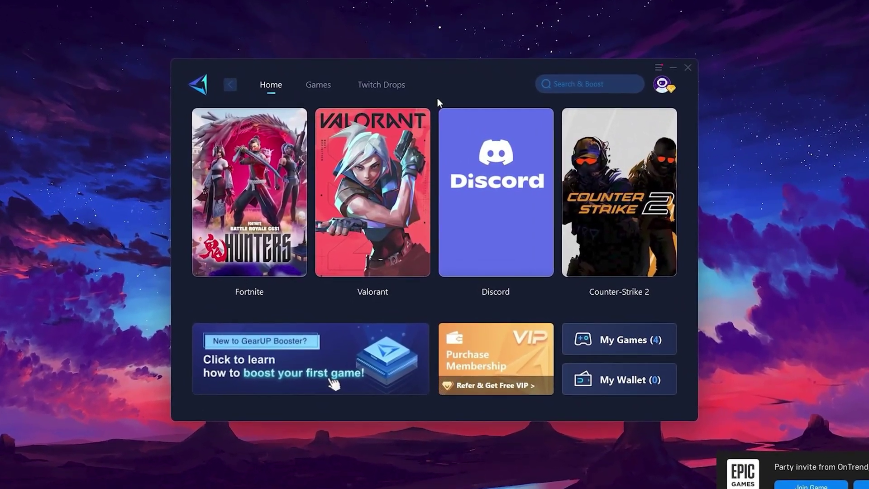
left_click(663, 85)
left_click(663, 85)
- Browse GearUp Booster's list of games, then go back to the Home page
mouse_move(532, 123)
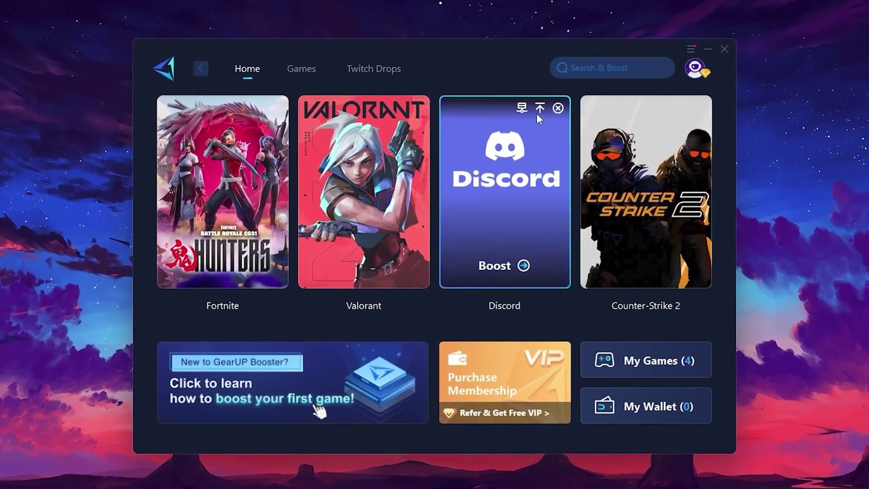
mouse_move(209, 158)
mouse_move(662, 176)
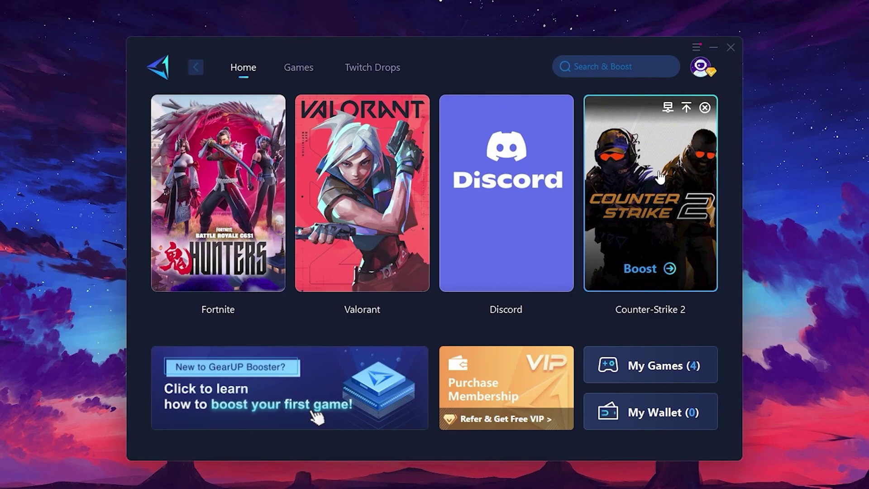
left_click(291, 73)
mouse_move(370, 142)
mouse_move(599, 169)
left_click(245, 72)
- Start boosting Fortnite and look over the server region choices, keeping Middle East
mouse_move(236, 179)
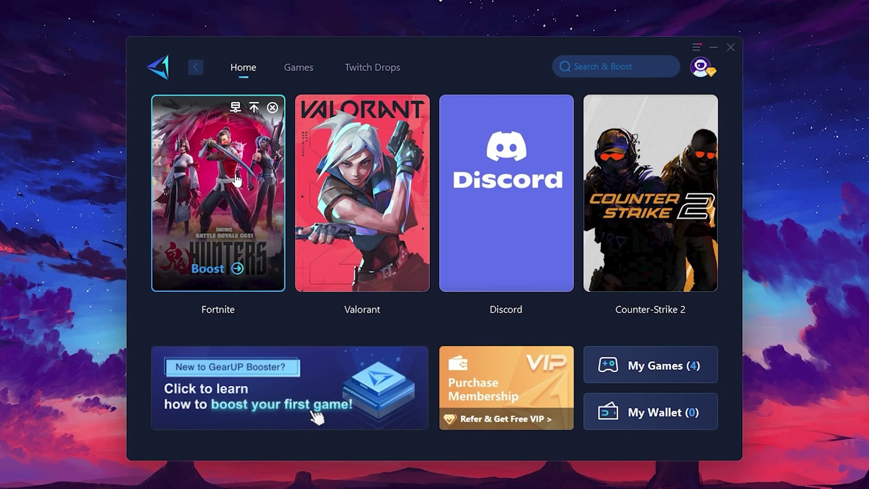
left_click(211, 271)
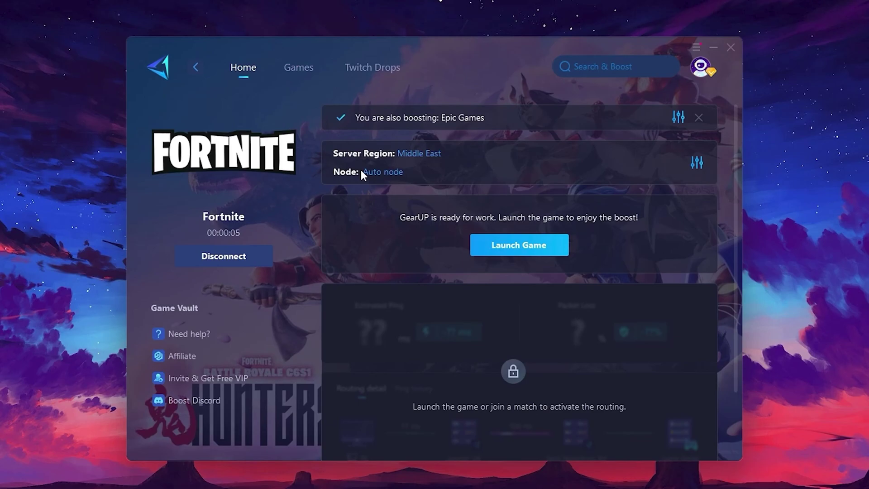
left_click(423, 154)
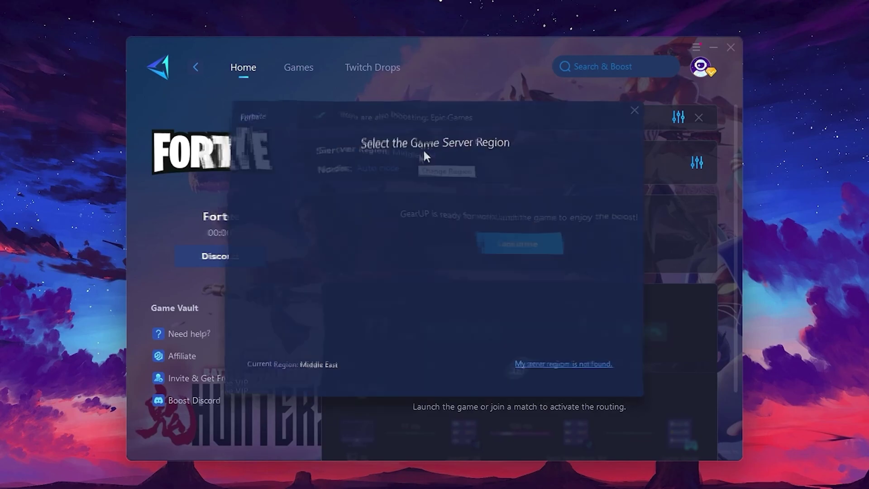
scroll(389, 290, "down", 1)
scroll(345, 242, "up", 1)
left_click(634, 111)
- Look over the node selection list, leaving the automatic node in place
left_click(378, 177)
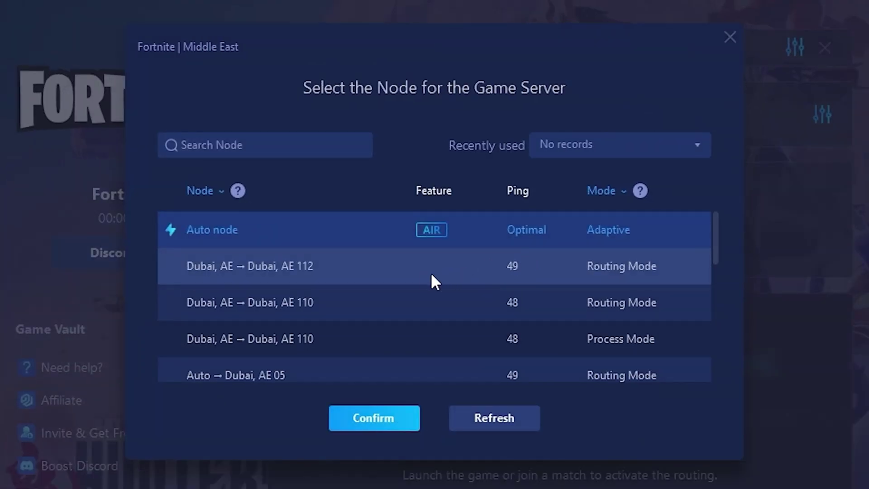
scroll(434, 280, "down", 2)
scroll(572, 304, "up", 2)
left_click(730, 38)
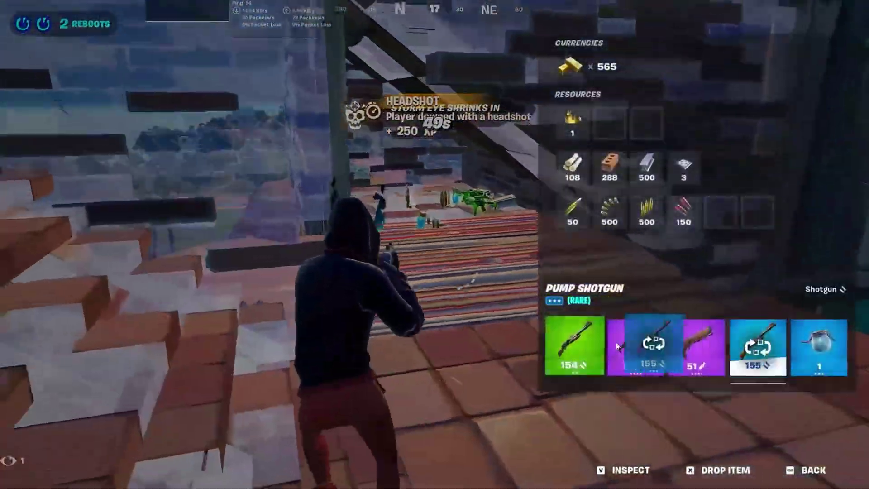
- Drop the green pump shotgun from the Fortnite inventory
left_click_drag(581, 347, 763, 347)
key("x")
key("Tab")
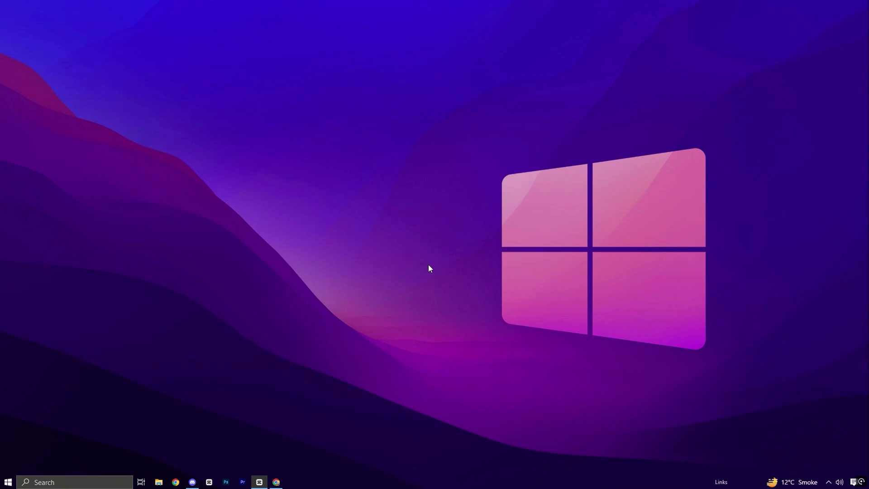
- Launch System Configuration via the msconfig search and show the Boot tab's advanced options
left_click(78, 482)
type("msconfig")
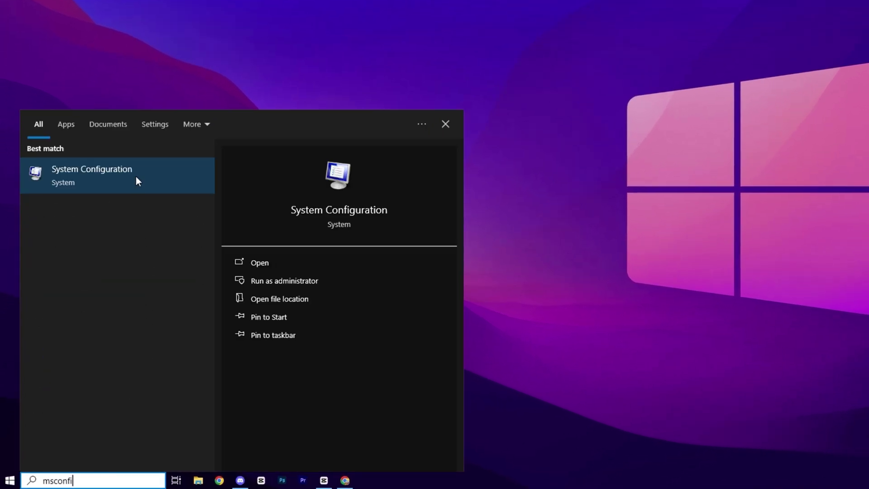
left_click(134, 168)
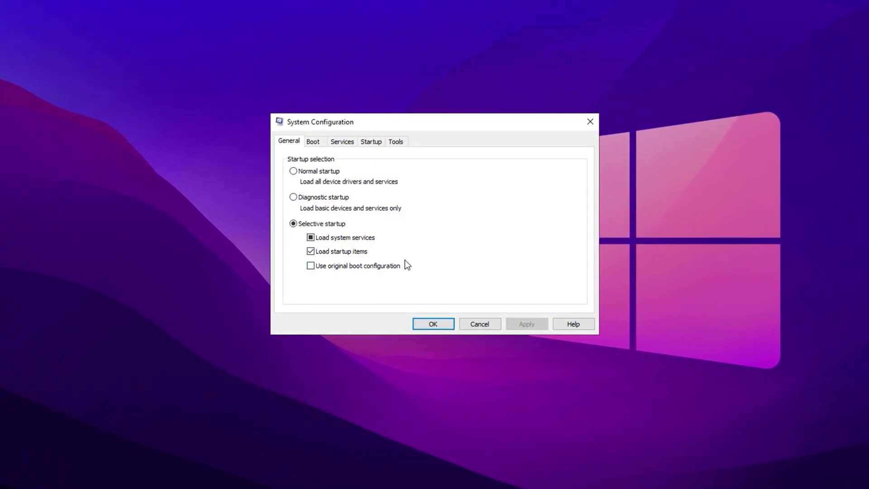
left_click(312, 141)
left_click(312, 224)
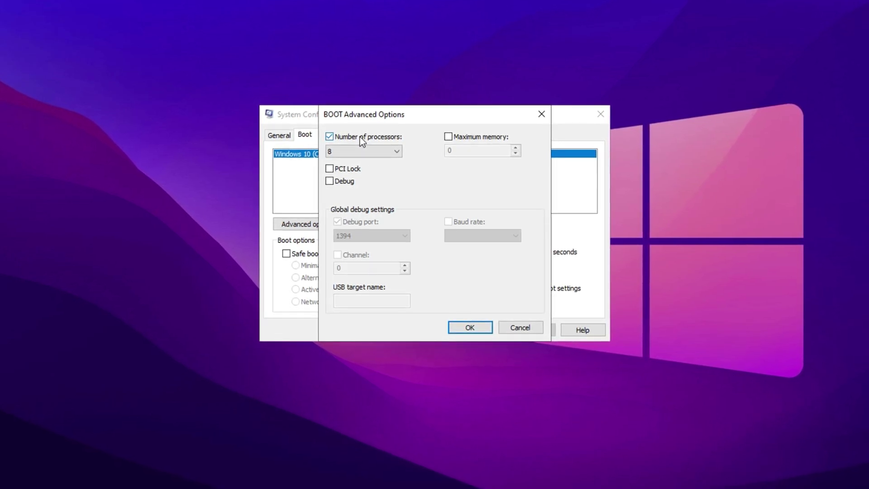
- Set the number of processors to 8 in the advanced boot options and save System Configuration
left_click(364, 148)
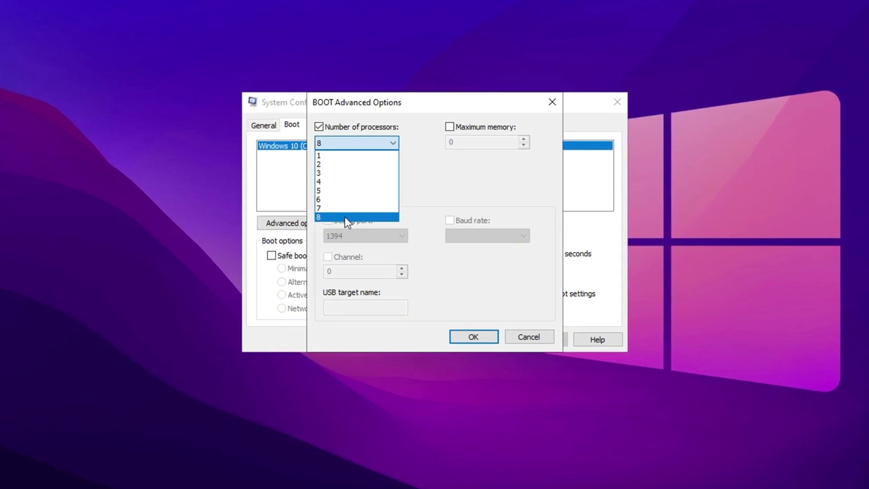
left_click(344, 217)
left_click(458, 340)
left_click(538, 345)
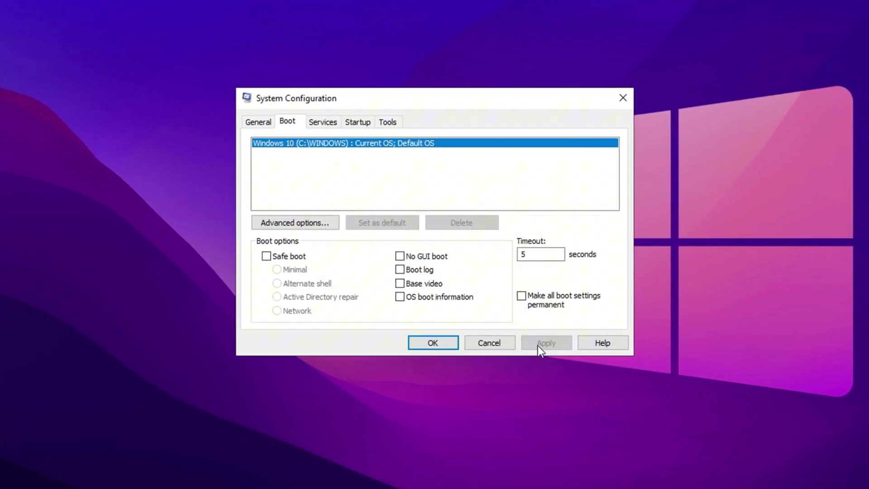
left_click(428, 342)
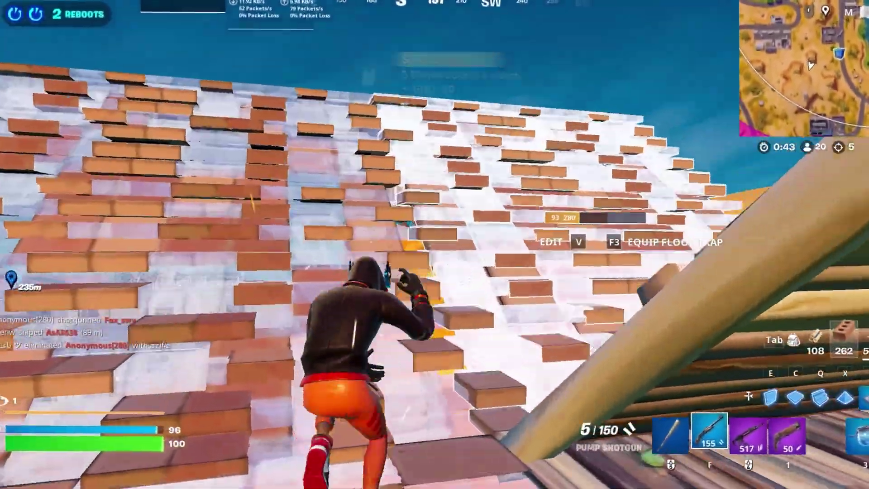
- Climb the structure on brick ramps, then switch into build mode
key("w")
key("q")
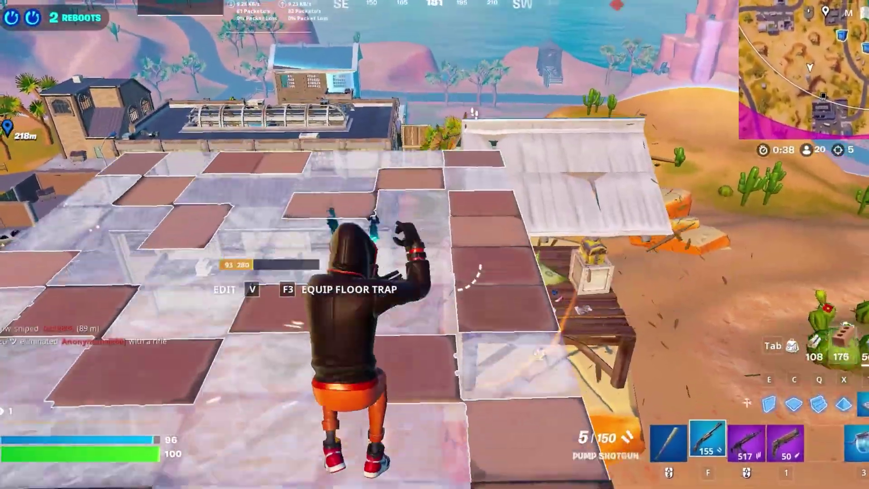